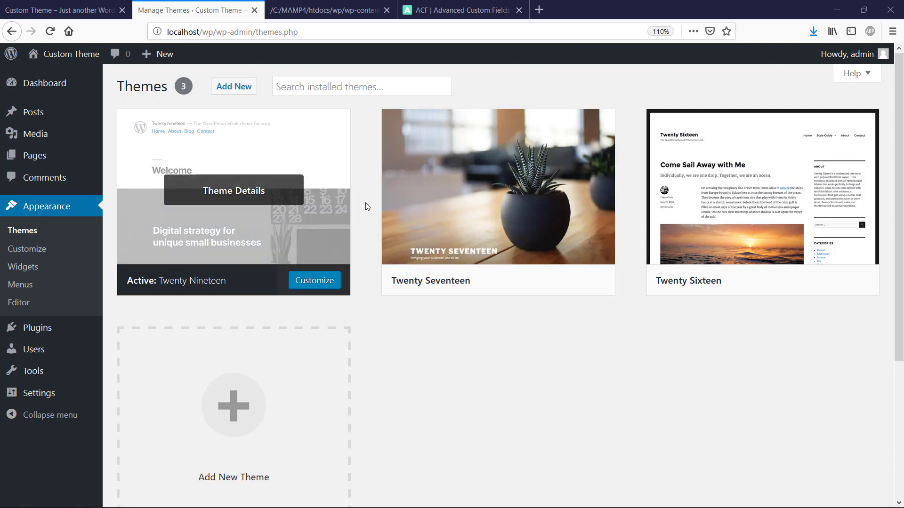
Step: Switch to the innovation-cloud folder and open index.html in Firefox
{"action": "key", "text": "alt+Tab"}
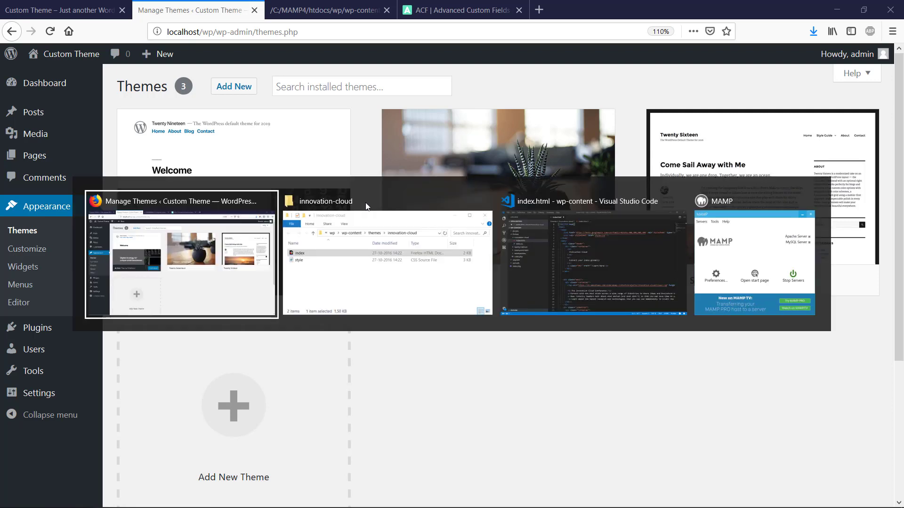
{"action": "left_click", "coordinate": [365, 207]}
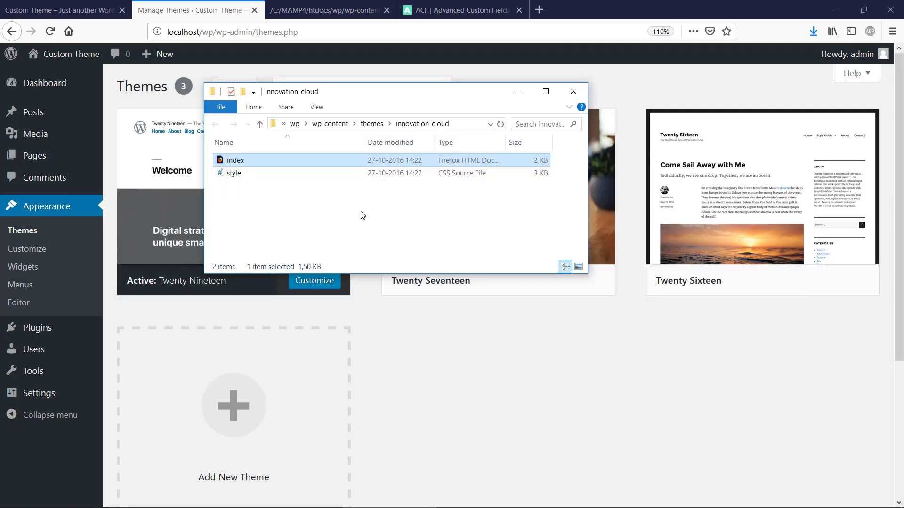
{"action": "left_click", "coordinate": [333, 194]}
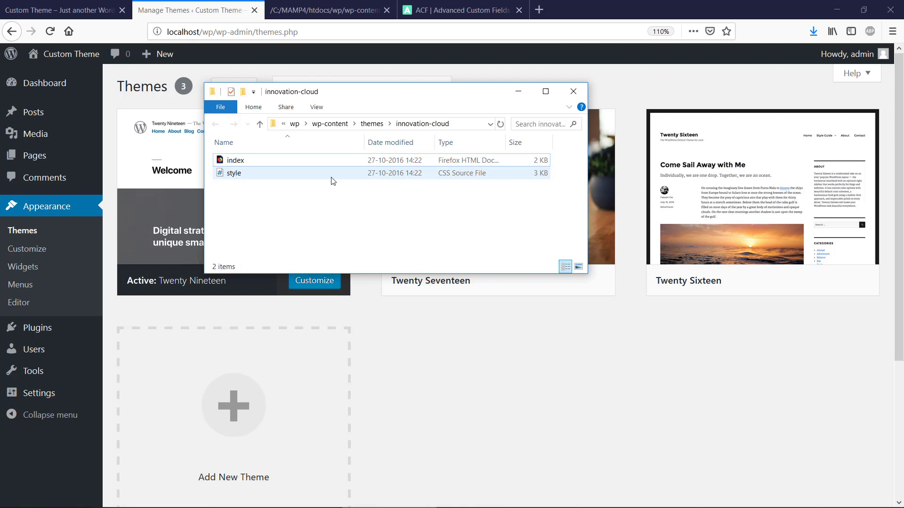
{"action": "left_click", "coordinate": [232, 162]}
{"action": "double_click", "coordinate": [232, 162]}
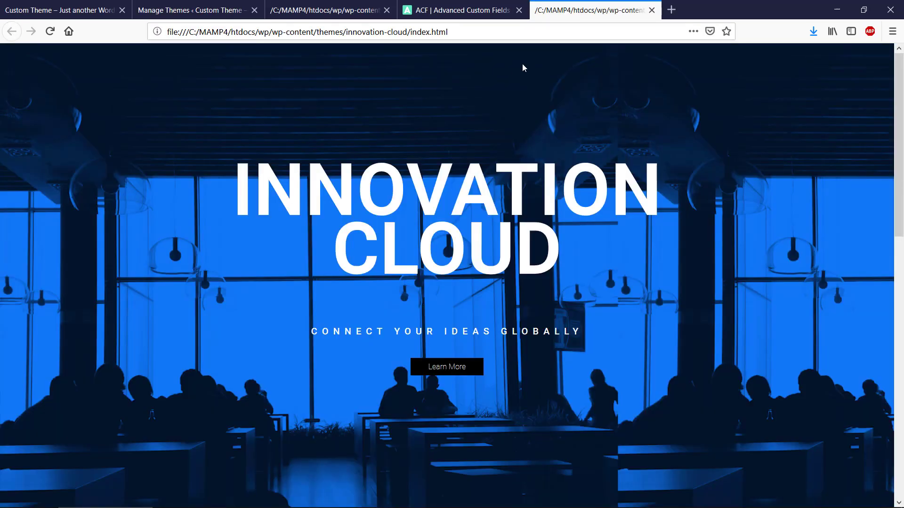
Step: Scroll through the Innovation Cloud page and select the INNOVATION CLOUD heading
{"action": "scroll", "coordinate": [236, 292], "scroll_direction": "down", "scroll_amount": 10}
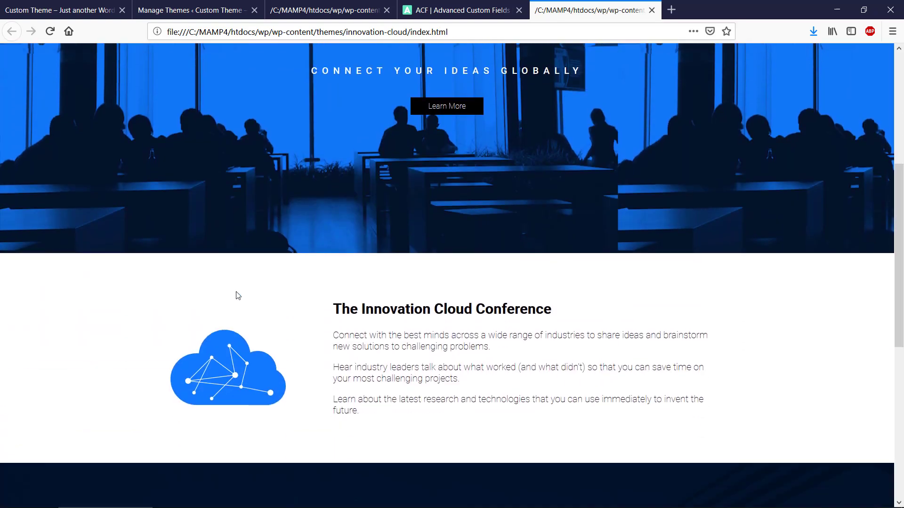
{"action": "scroll", "coordinate": [236, 293], "scroll_direction": "down", "scroll_amount": 3}
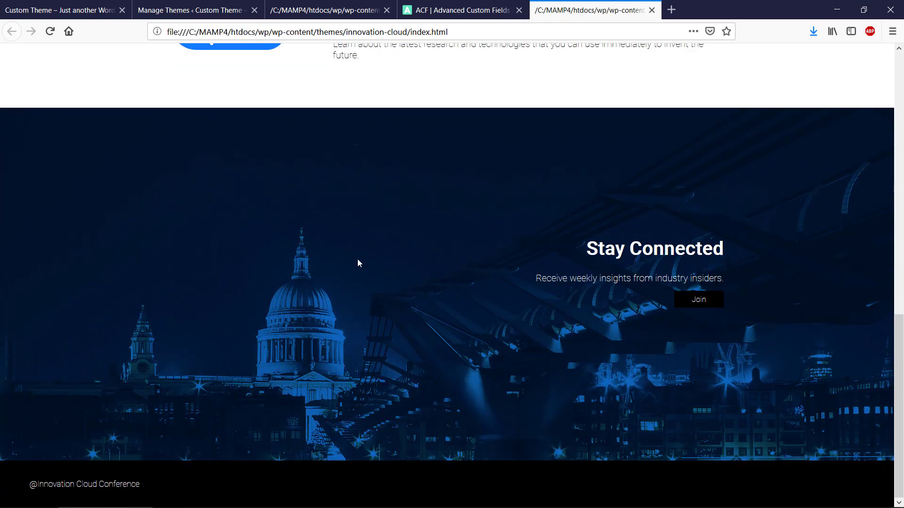
{"action": "scroll", "coordinate": [358, 263], "scroll_direction": "up", "scroll_amount": 13}
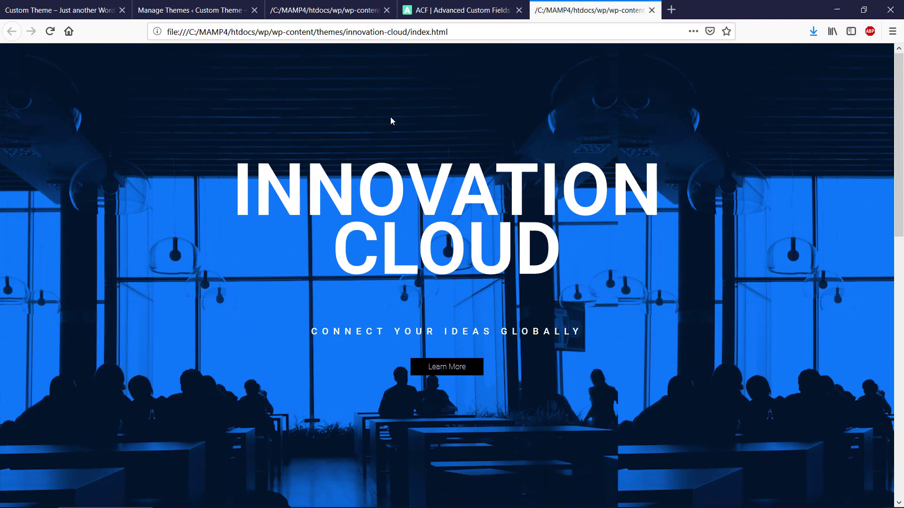
{"action": "scroll", "coordinate": [391, 118], "scroll_direction": "down", "scroll_amount": 8}
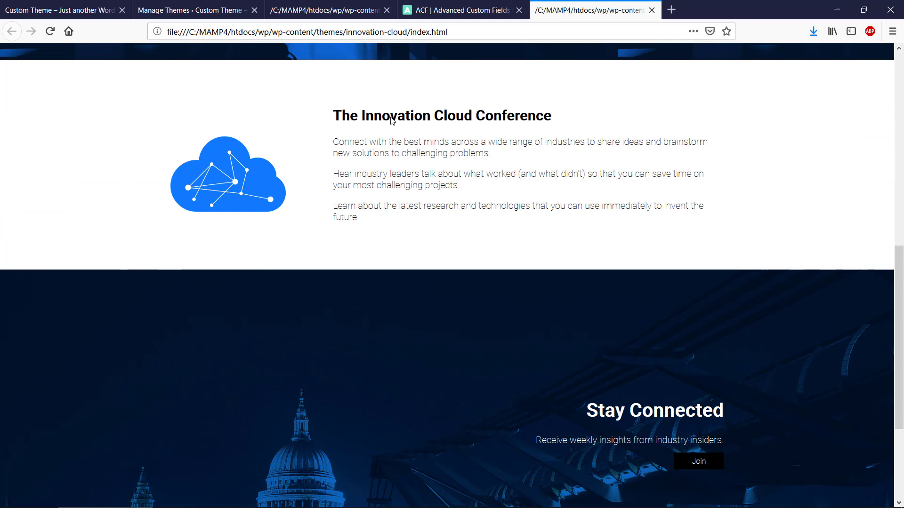
{"action": "scroll", "coordinate": [391, 120], "scroll_direction": "down", "scroll_amount": 3}
{"action": "scroll", "coordinate": [390, 120], "scroll_direction": "up", "scroll_amount": 8}
{"action": "scroll", "coordinate": [391, 121], "scroll_direction": "up", "scroll_amount": 4}
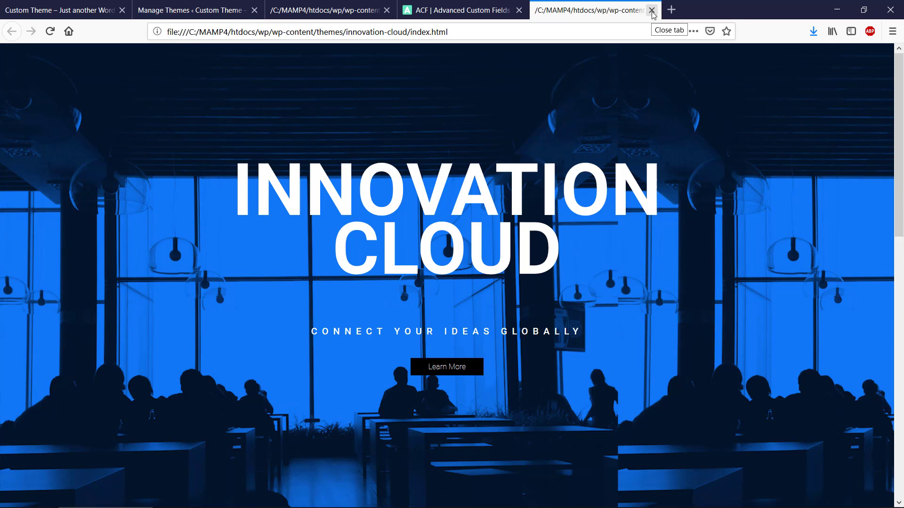
{"action": "scroll", "coordinate": [278, 197], "scroll_direction": "down", "scroll_amount": 2}
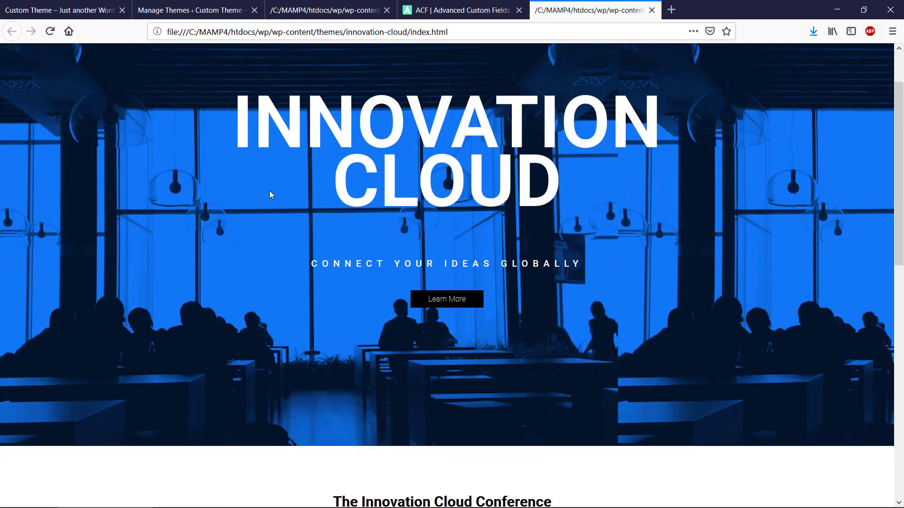
{"action": "triple_click", "coordinate": [238, 135]}
{"action": "left_click", "coordinate": [492, 143]}
Step: Select the conference description paragraphs, then close the template tab to return to Themes
{"action": "scroll", "coordinate": [497, 192], "scroll_direction": "down", "scroll_amount": 1}
{"action": "scroll", "coordinate": [496, 192], "scroll_direction": "down", "scroll_amount": 10}
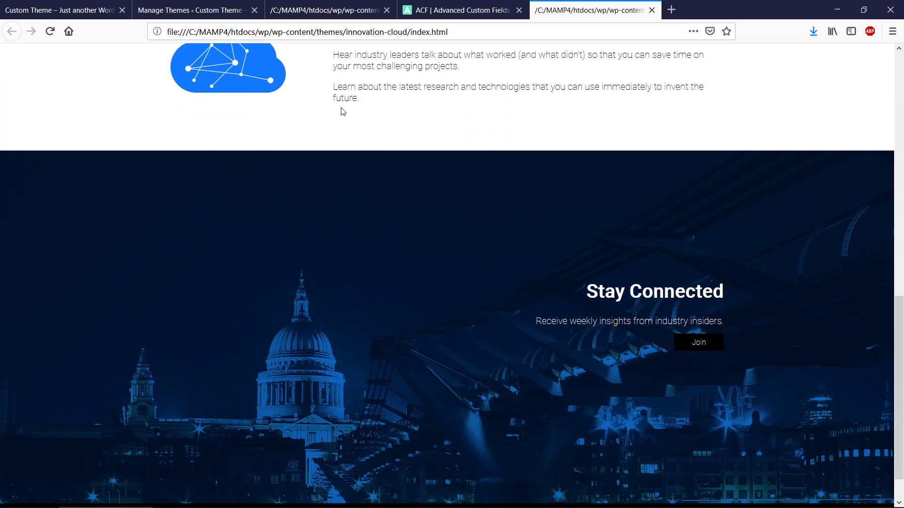
{"action": "scroll", "coordinate": [340, 110], "scroll_direction": "up", "scroll_amount": 3}
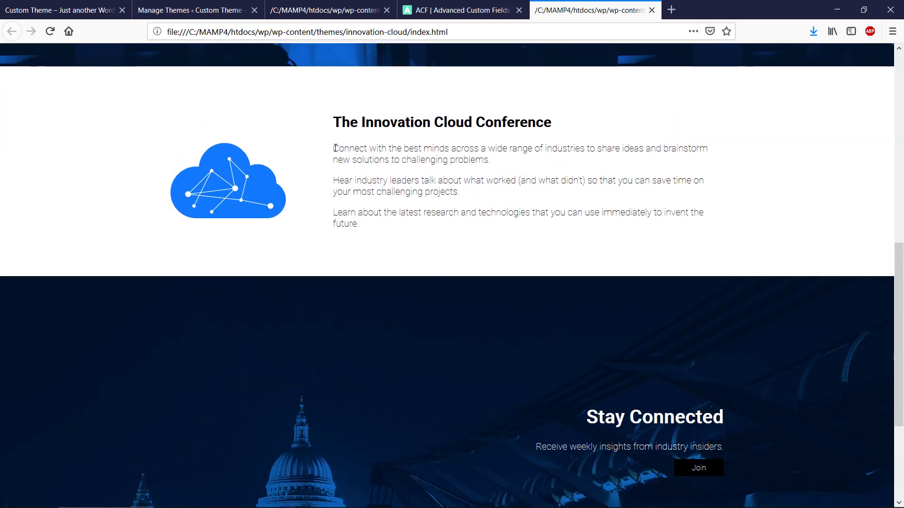
{"action": "mouse_move", "coordinate": [333, 146]}
{"action": "left_mouse_down"}
{"action": "mouse_move", "coordinate": [408, 195]}
{"action": "mouse_move", "coordinate": [363, 213]}
{"action": "mouse_move", "coordinate": [362, 226]}
{"action": "mouse_move", "coordinate": [336, 179]}
{"action": "mouse_move", "coordinate": [334, 144]}
{"action": "left_mouse_up"}
{"action": "left_click", "coordinate": [362, 229]}
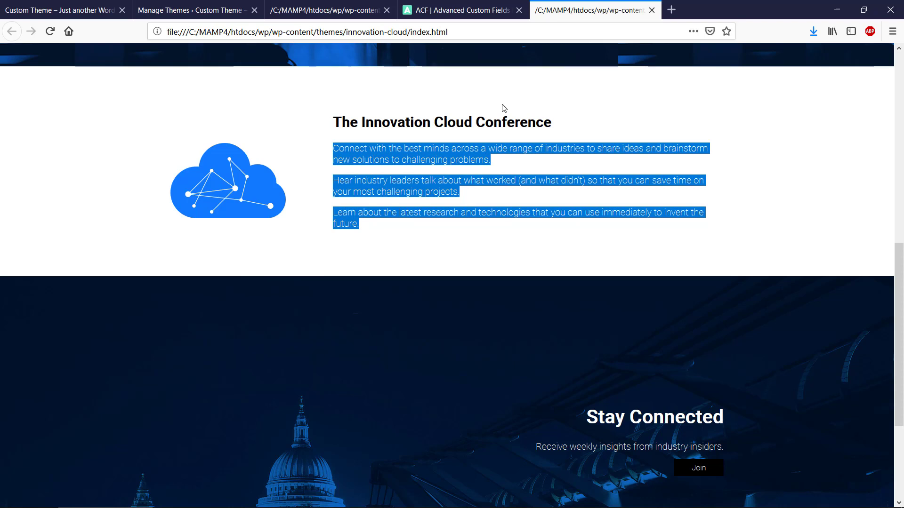
{"action": "left_click", "coordinate": [528, 96]}
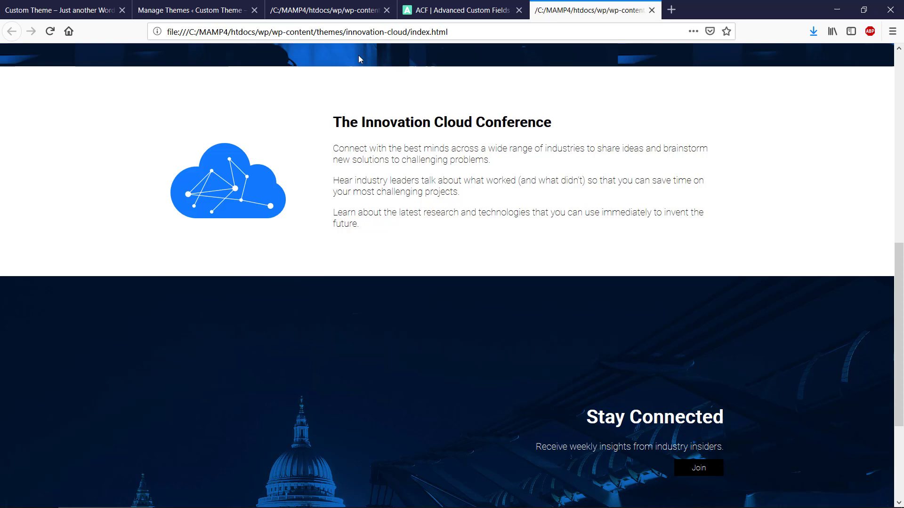
{"action": "left_click", "coordinate": [651, 10]}
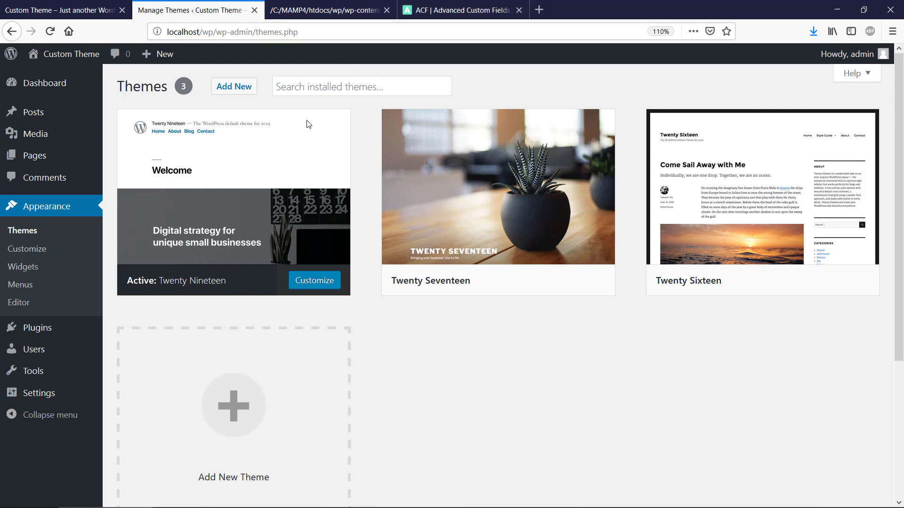
Step: Go to Plugins > Installed Plugins and choose Add New
{"action": "mouse_move", "coordinate": [259, 156]}
{"action": "mouse_move", "coordinate": [38, 333]}
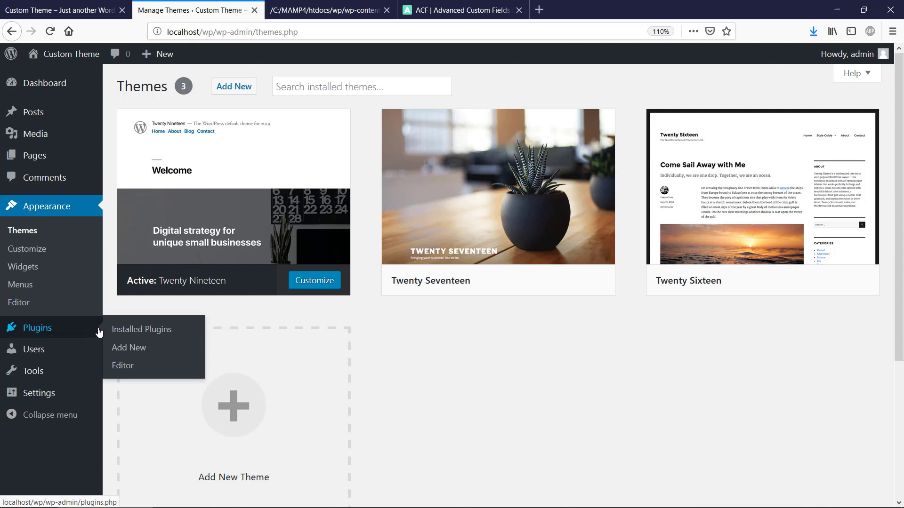
{"action": "left_click", "coordinate": [117, 333]}
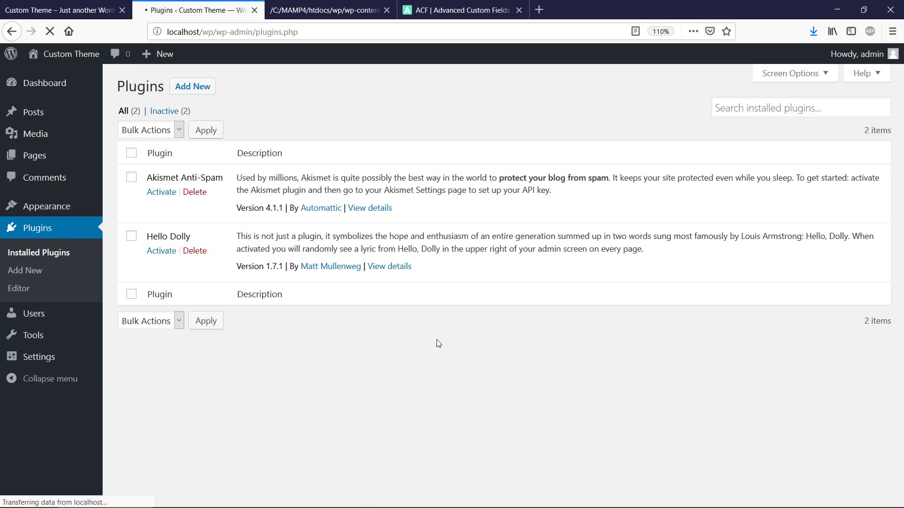
{"action": "left_click", "coordinate": [203, 92]}
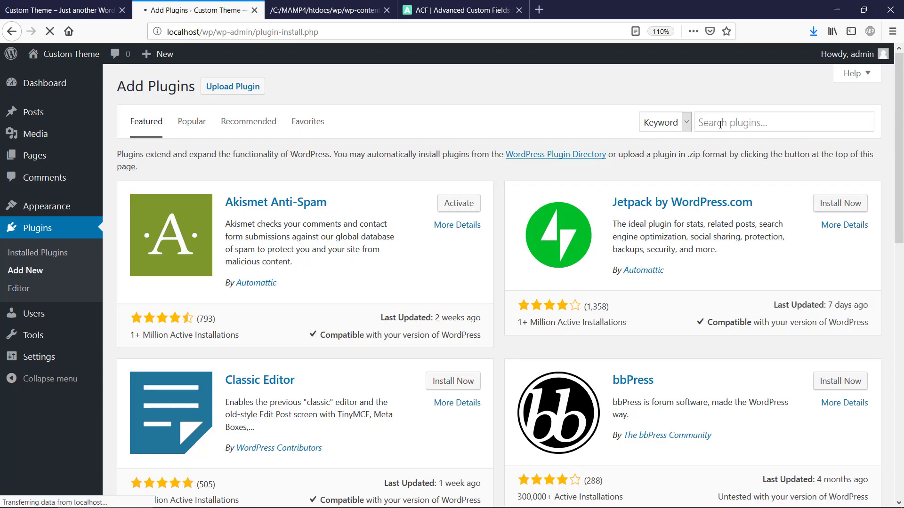
Step: Search plugins for 'advanced custom fields' and install the Advanced Custom Fields plugin
{"action": "left_click", "coordinate": [720, 125]}
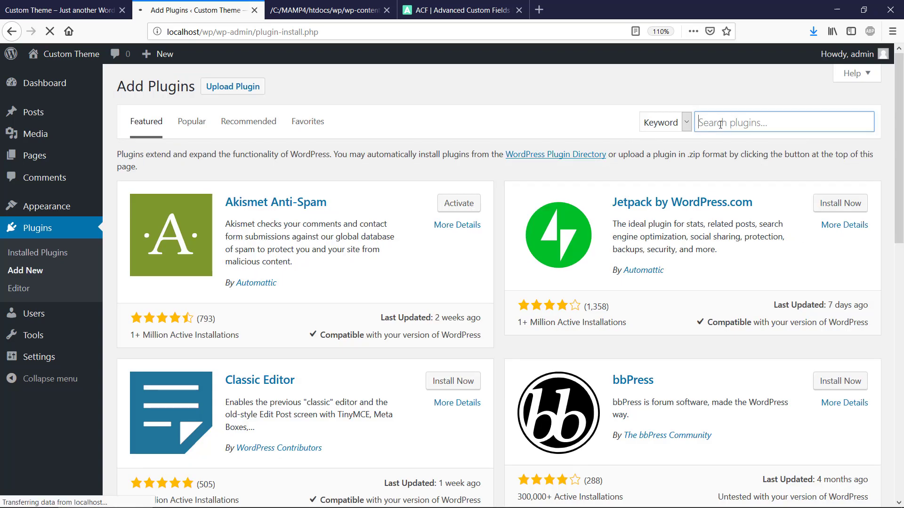
{"action": "left_click", "coordinate": [747, 121]}
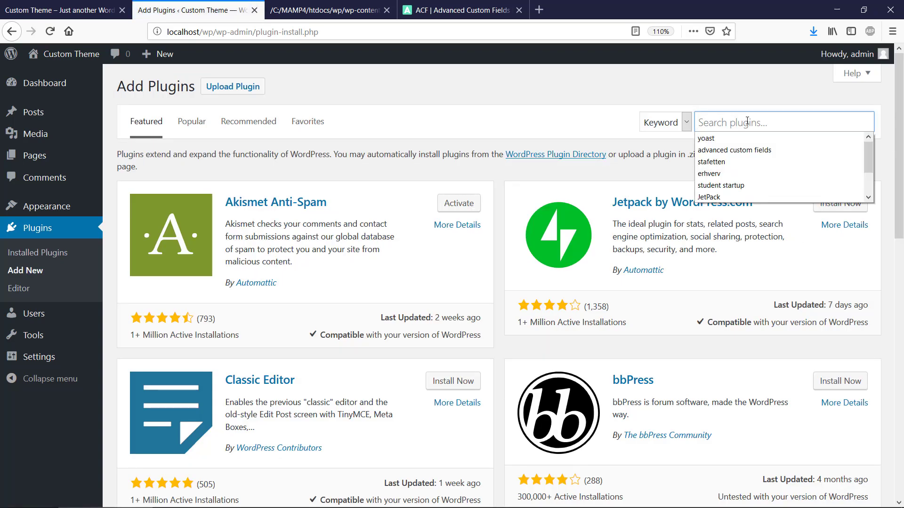
{"action": "type", "text": "advanced custom"}
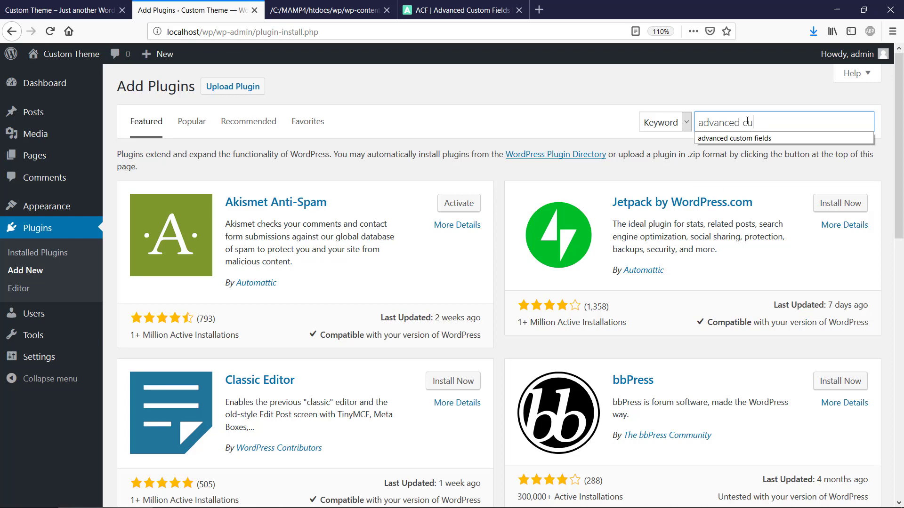
{"action": "type", "text": " fields"}
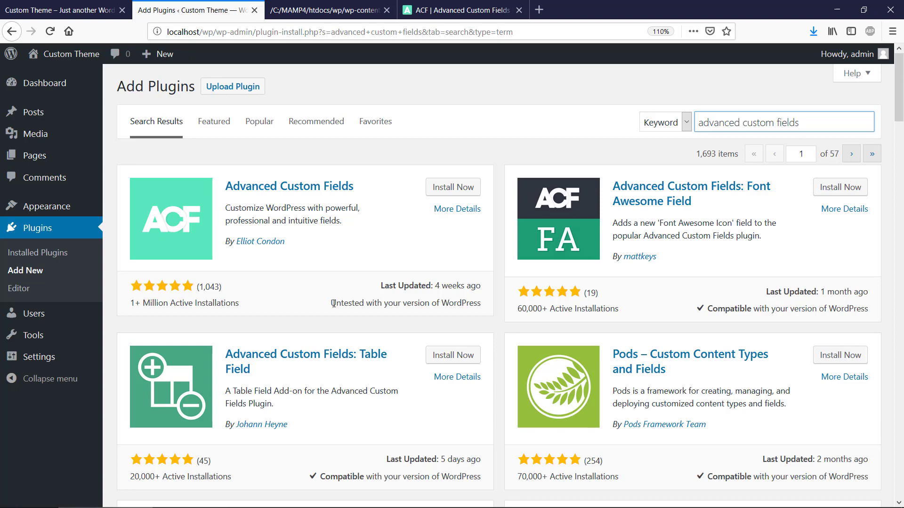
{"action": "scroll", "coordinate": [359, 283], "scroll_direction": "down", "scroll_amount": 5}
{"action": "scroll", "coordinate": [358, 284], "scroll_direction": "up", "scroll_amount": 5}
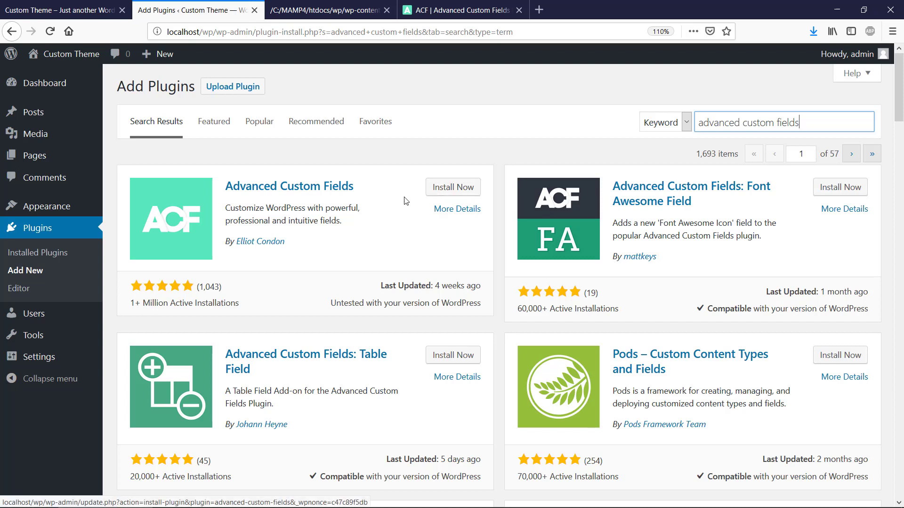
{"action": "left_click", "coordinate": [448, 188]}
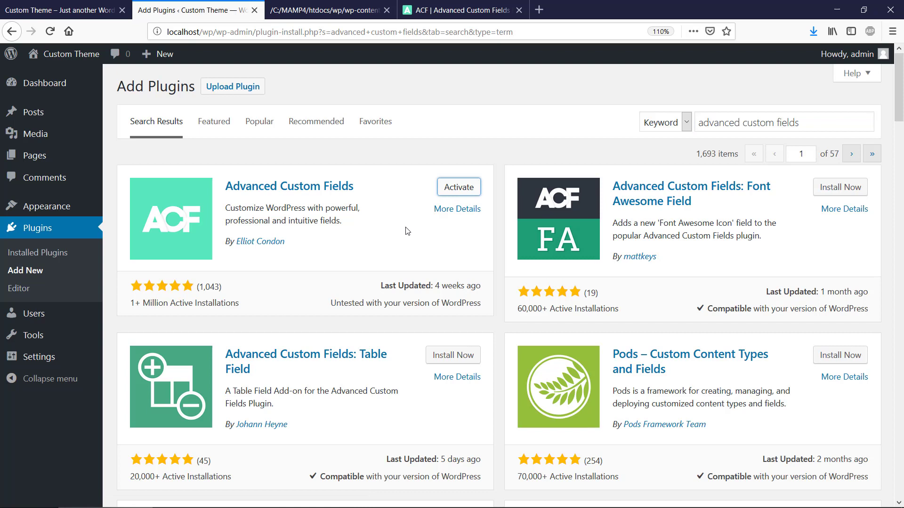
Step: Activate Advanced Custom Fields, then go to Custom Fields > Field Groups
{"action": "left_click", "coordinate": [452, 190]}
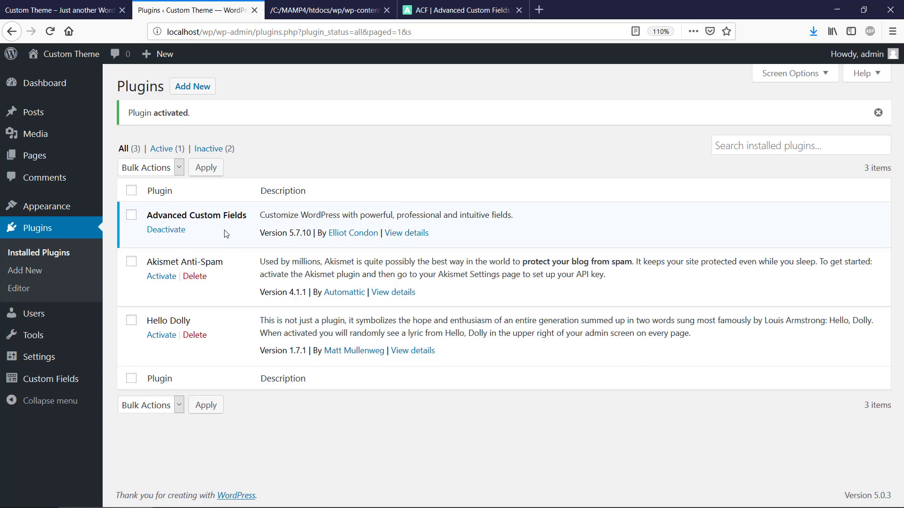
{"action": "mouse_move", "coordinate": [30, 385]}
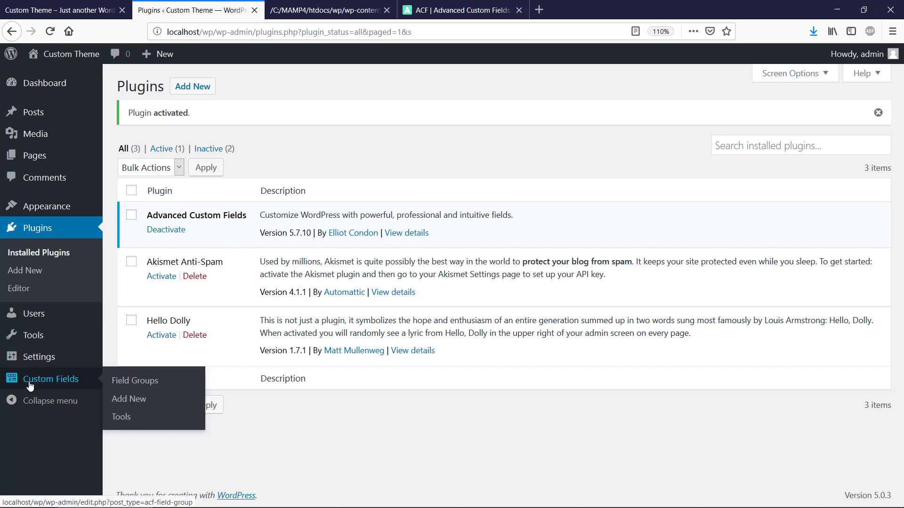
{"action": "left_click", "coordinate": [60, 379]}
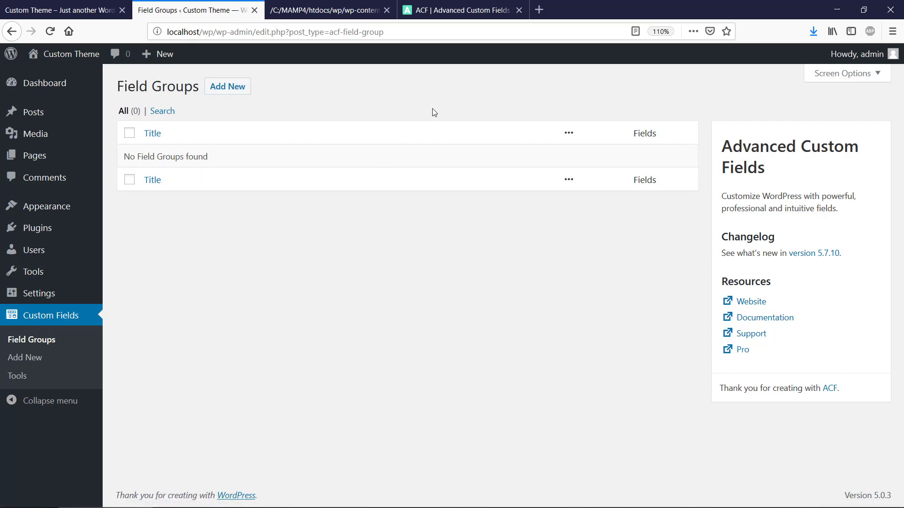
{"action": "left_click", "coordinate": [475, 13]}
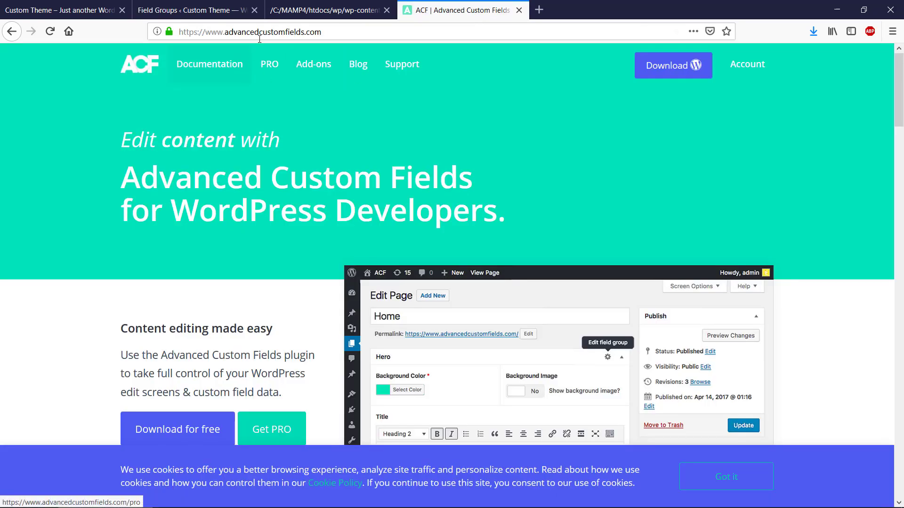
{"action": "left_click", "coordinate": [276, 30]}
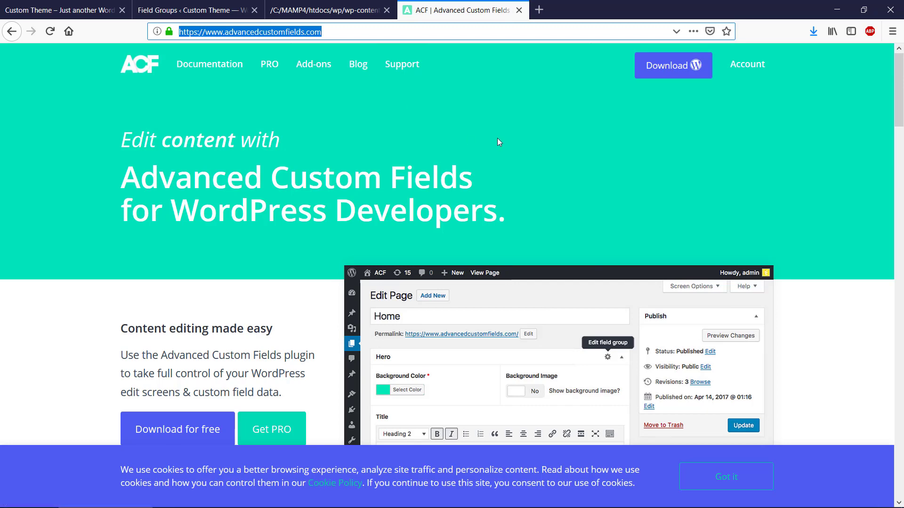
{"action": "scroll", "coordinate": [497, 137], "scroll_direction": "down", "scroll_amount": 6}
{"action": "scroll", "coordinate": [498, 141], "scroll_direction": "up", "scroll_amount": 6}
{"action": "scroll", "coordinate": [497, 141], "scroll_direction": "down", "scroll_amount": 4}
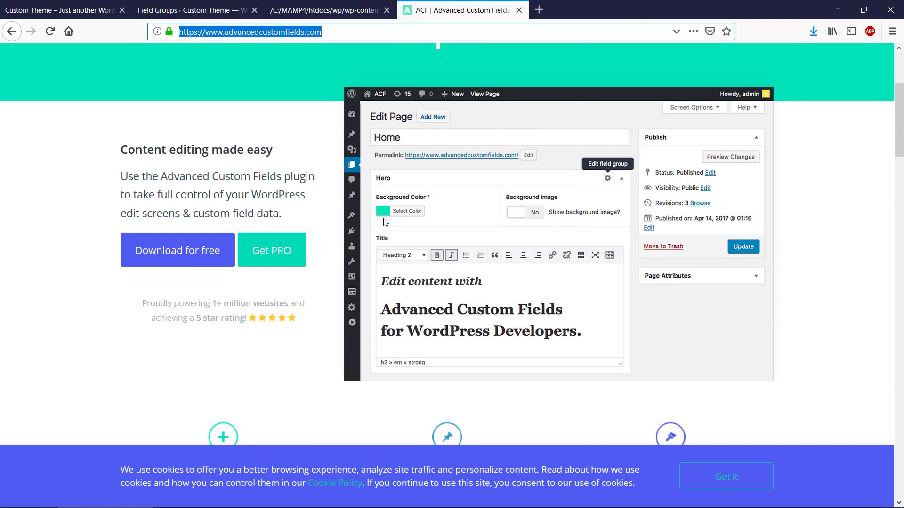
{"action": "scroll", "coordinate": [422, 221], "scroll_direction": "down", "scroll_amount": 4}
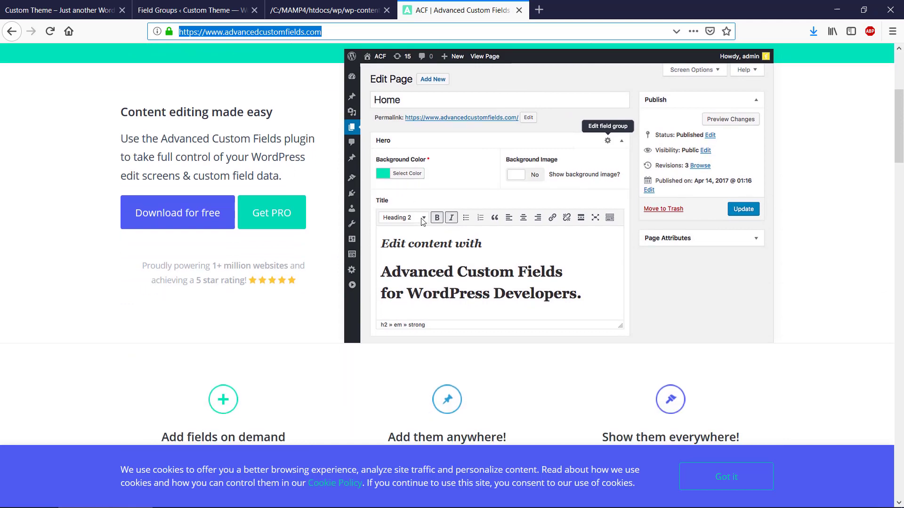
{"action": "scroll", "coordinate": [422, 222], "scroll_direction": "up", "scroll_amount": 2}
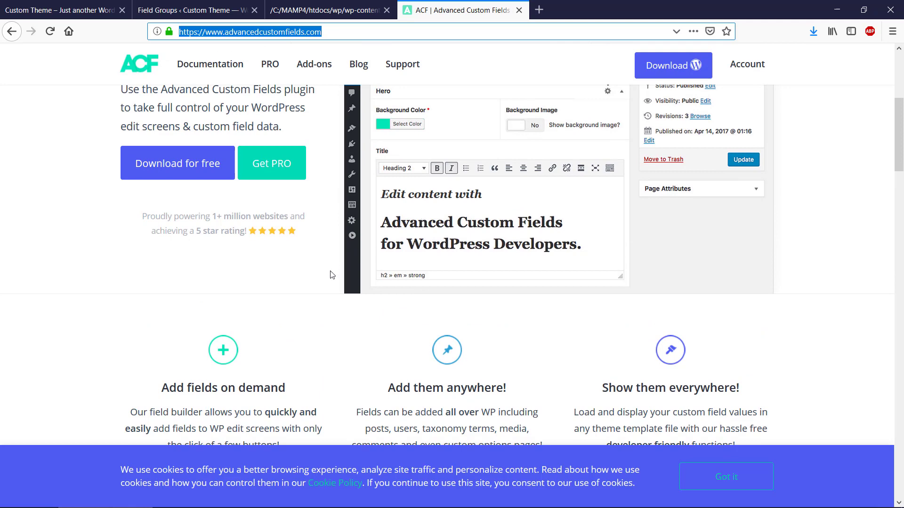
{"action": "scroll", "coordinate": [329, 274], "scroll_direction": "down", "scroll_amount": 5}
{"action": "scroll", "coordinate": [331, 275], "scroll_direction": "down", "scroll_amount": 12}
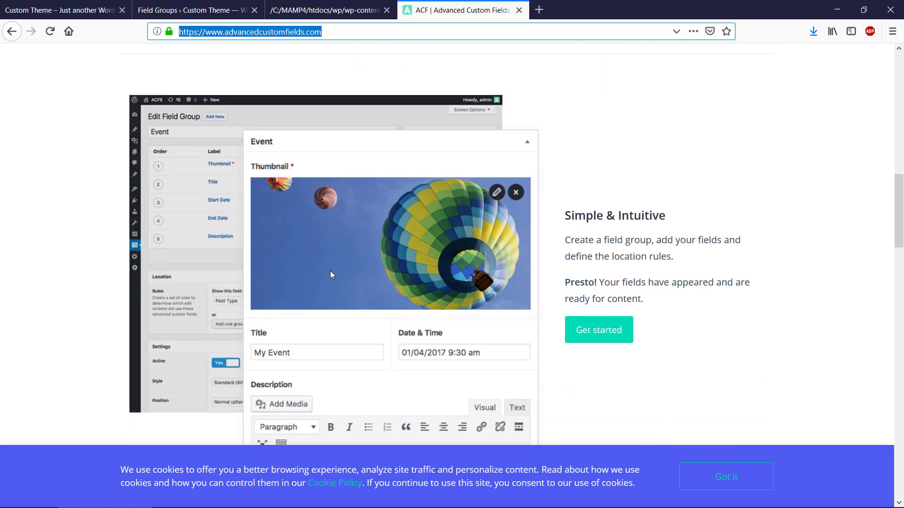
{"action": "scroll", "coordinate": [332, 275], "scroll_direction": "down", "scroll_amount": 2}
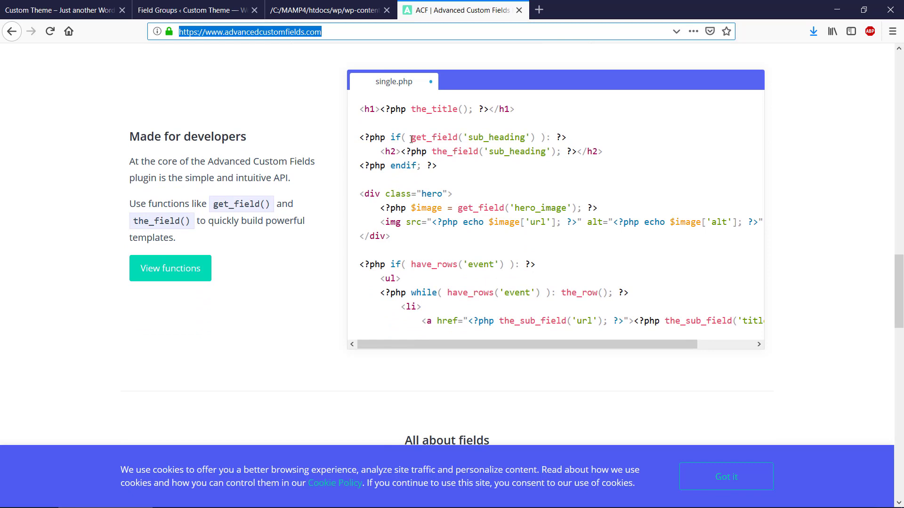
{"action": "left_click_drag", "start_coordinate": [412, 138], "coordinate": [547, 137]}
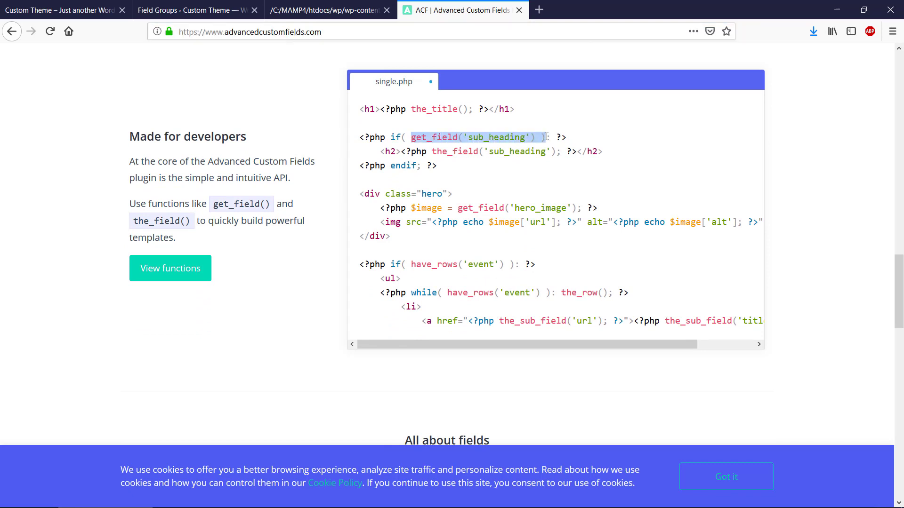
{"action": "left_click", "coordinate": [427, 125]}
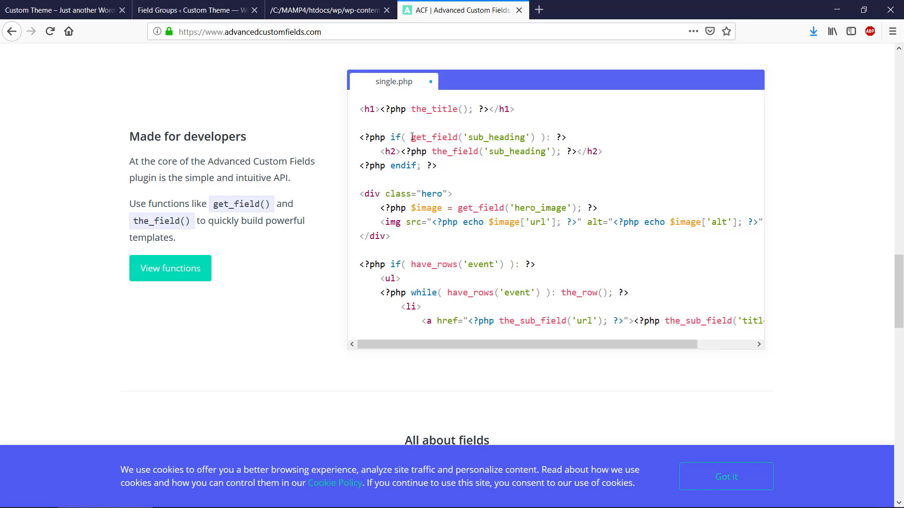
{"action": "left_click_drag", "start_coordinate": [412, 137], "coordinate": [537, 141]}
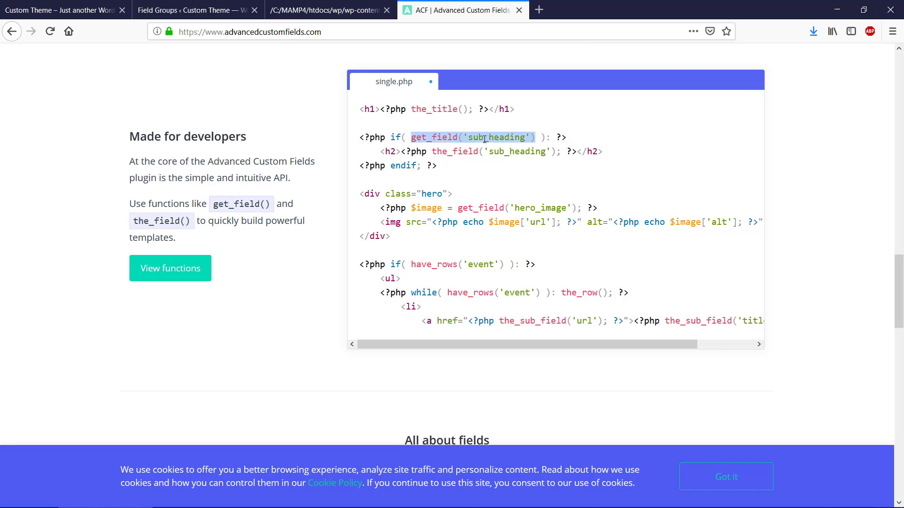
{"action": "left_click", "coordinate": [470, 137]}
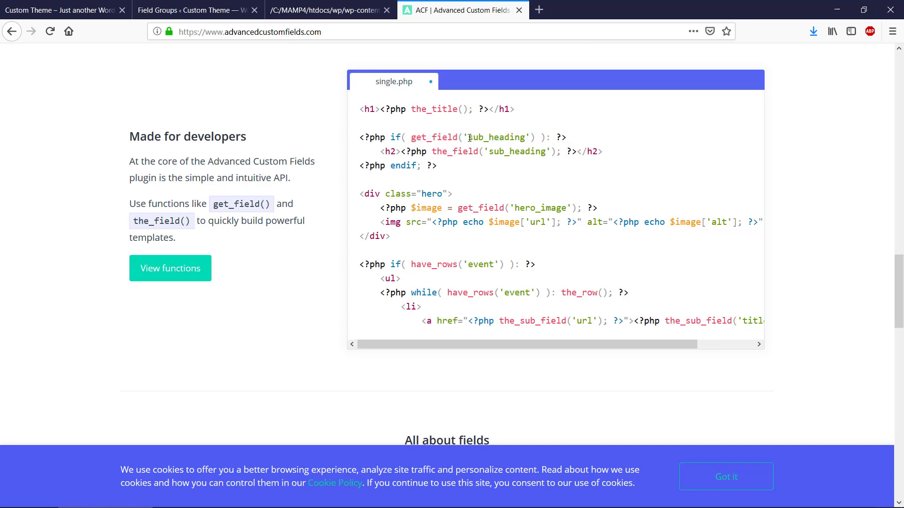
{"action": "double_click", "coordinate": [495, 136]}
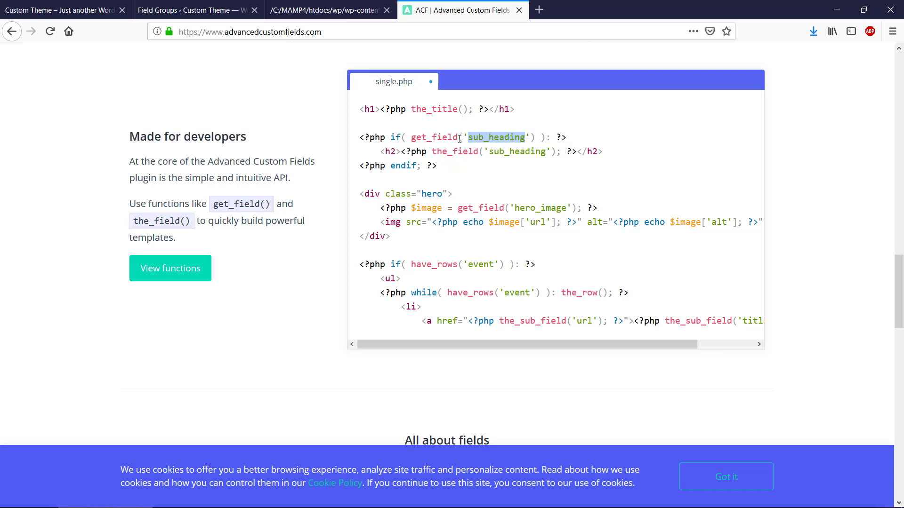
{"action": "key", "text": "ctrl+2"}
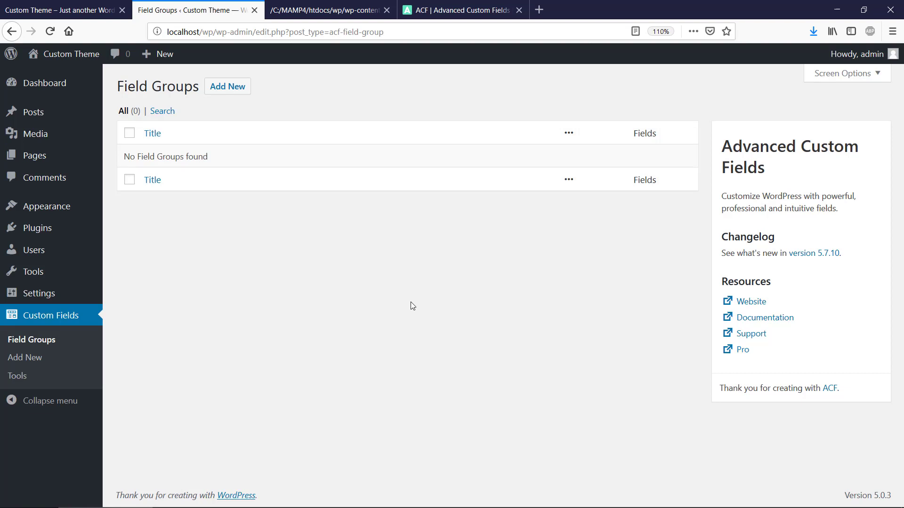
Step: Switch to the innovation-cloud folder and reopen index.html in Firefox
{"action": "key", "text": "alt+Tab"}
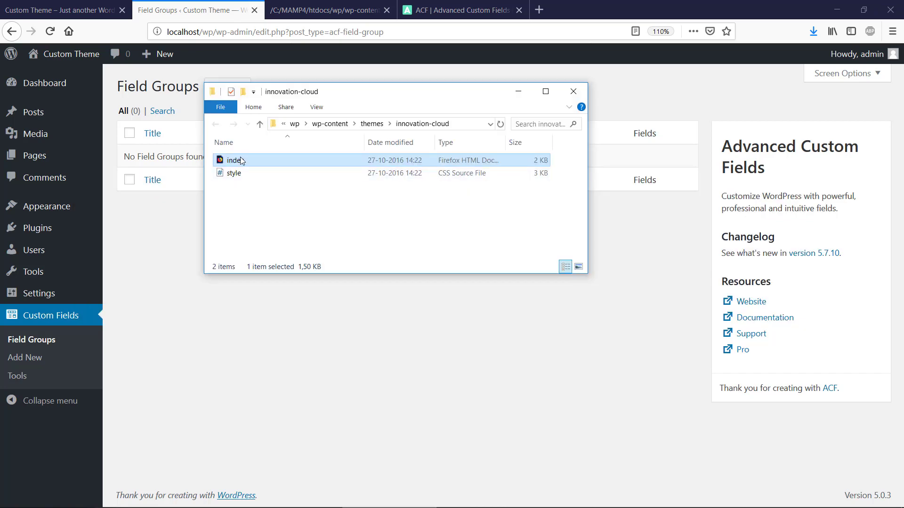
{"action": "double_click", "coordinate": [235, 161]}
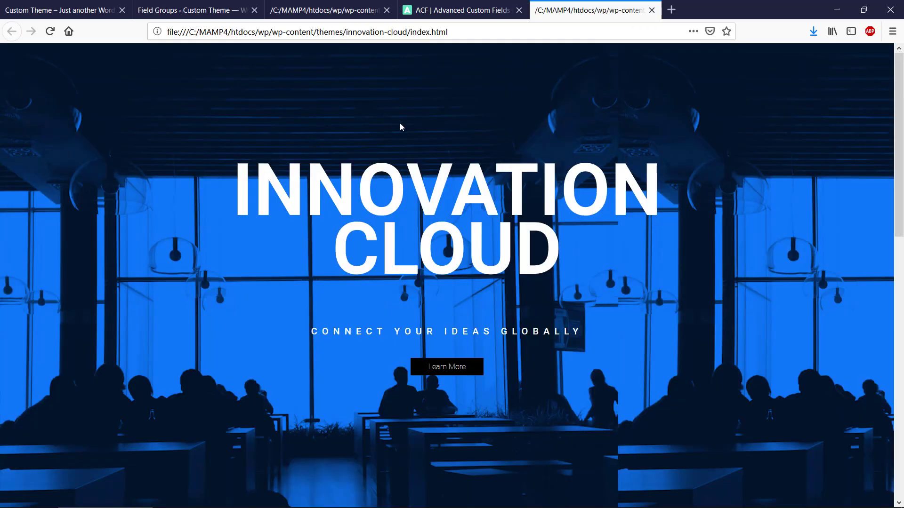